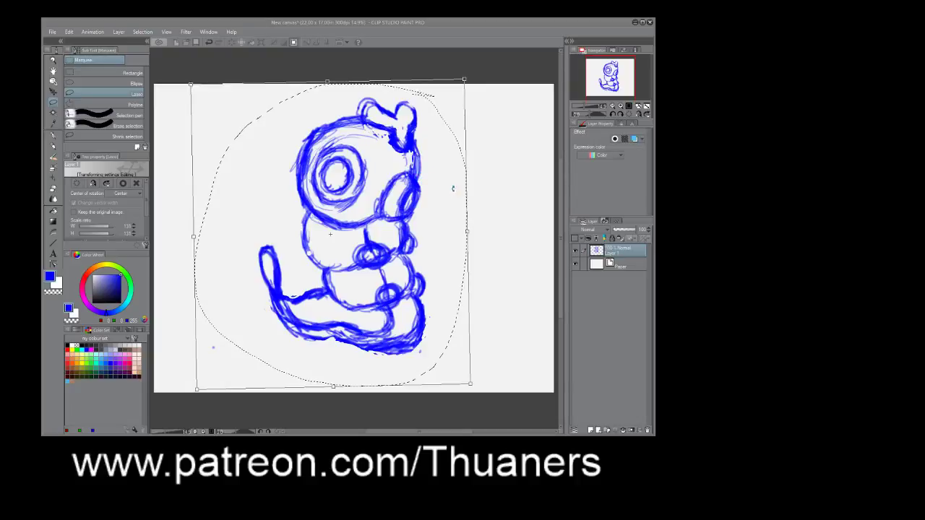
Apply the caterpillar sketch's transformation and clear the selection around it
key("Return")
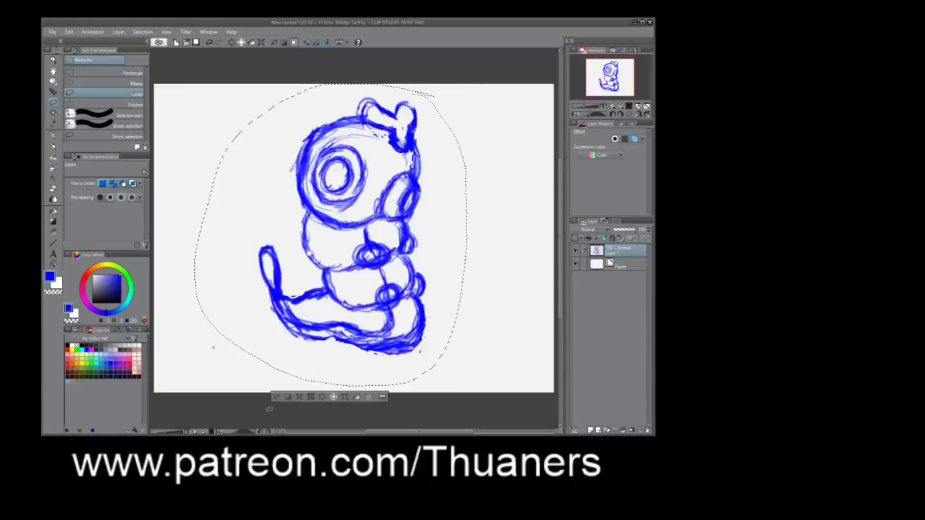
left_click(275, 397)
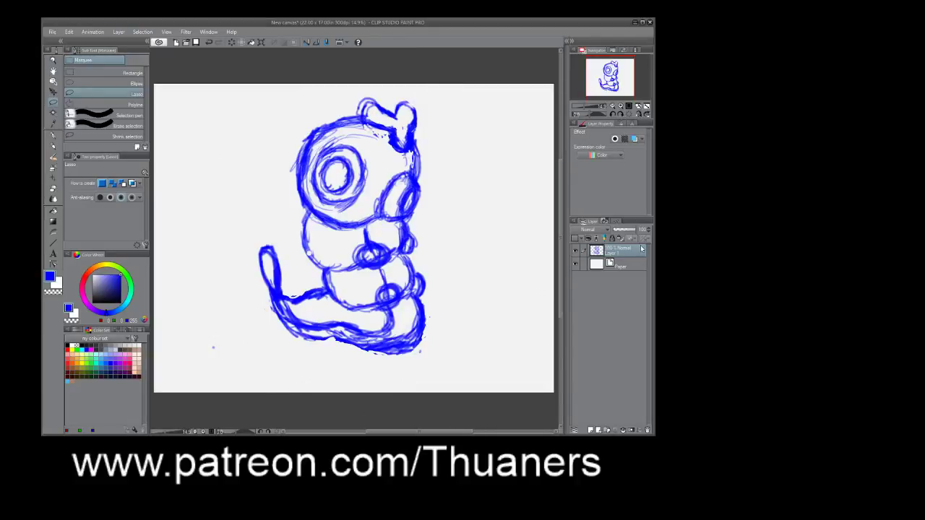
Add a new layer above the sketch, lower the sketch layer's opacity to 32%, and make the new layer active
key("ctrl+shift+n")
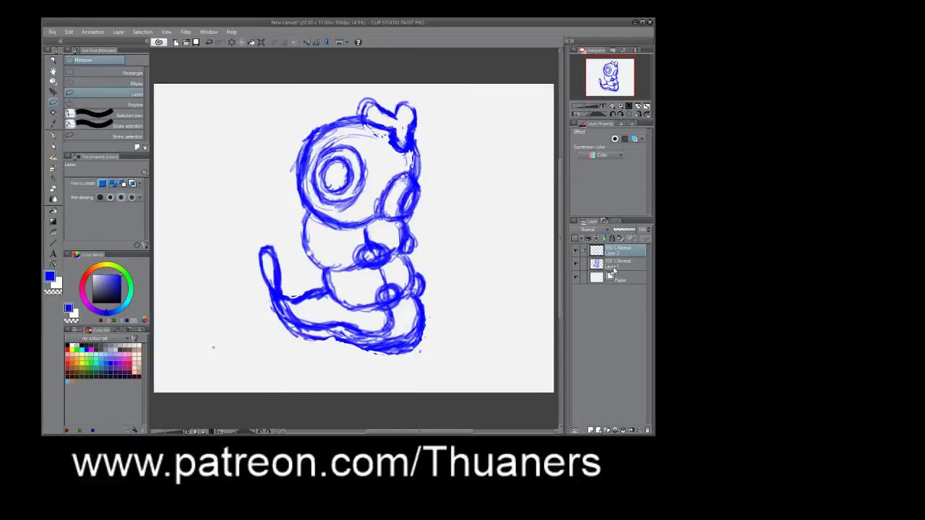
left_click(613, 269)
left_click_drag(640, 230, 622, 230)
left_click(614, 250)
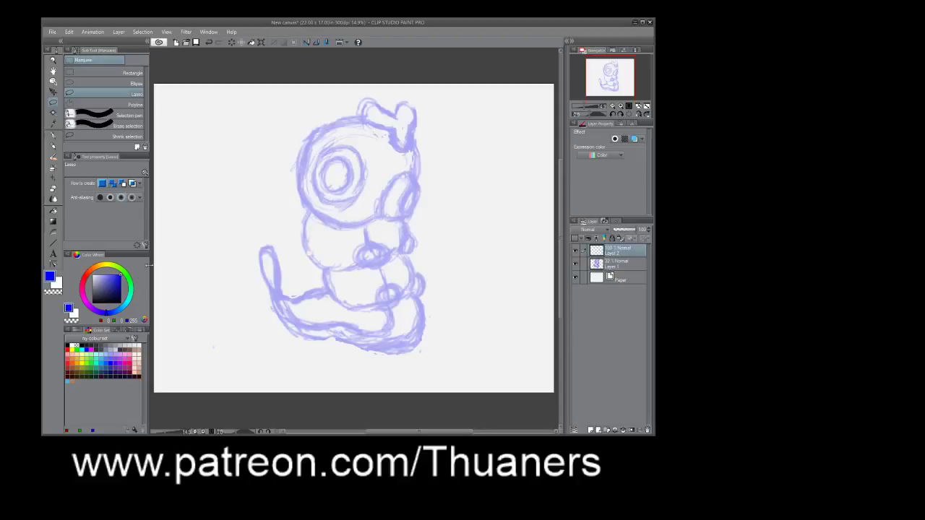
Ink the outline of the antenna on top of the head in black with the G-pen
left_click(68, 346)
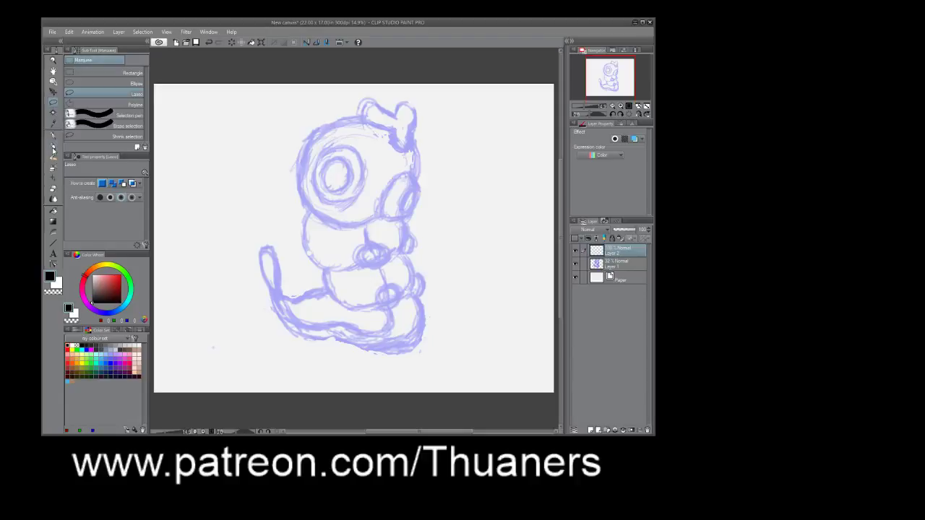
left_click(53, 136)
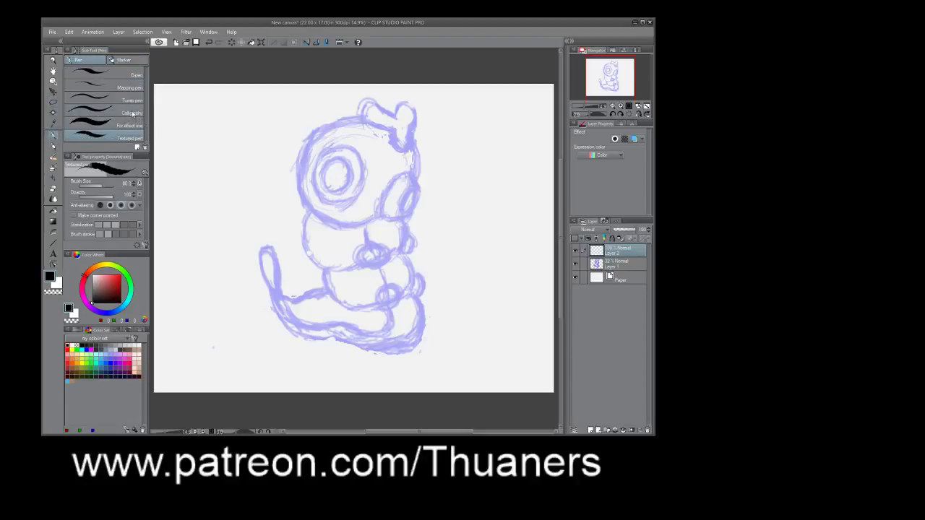
left_click(128, 87)
left_click(134, 75)
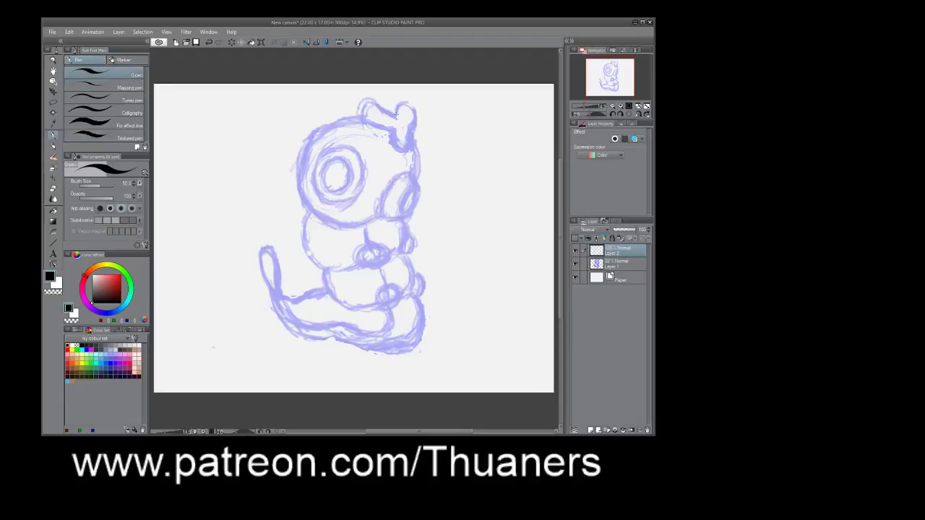
mouse_move(396, 113)
left_mouse_down()
mouse_move(369, 99)
mouse_move(363, 107)
mouse_move(361, 121)
mouse_move(394, 128)
left_mouse_up()
mouse_move(395, 115)
left_mouse_down()
mouse_move(398, 103)
mouse_move(416, 102)
mouse_move(419, 120)
mouse_move(399, 154)
mouse_move(390, 134)
left_mouse_up()
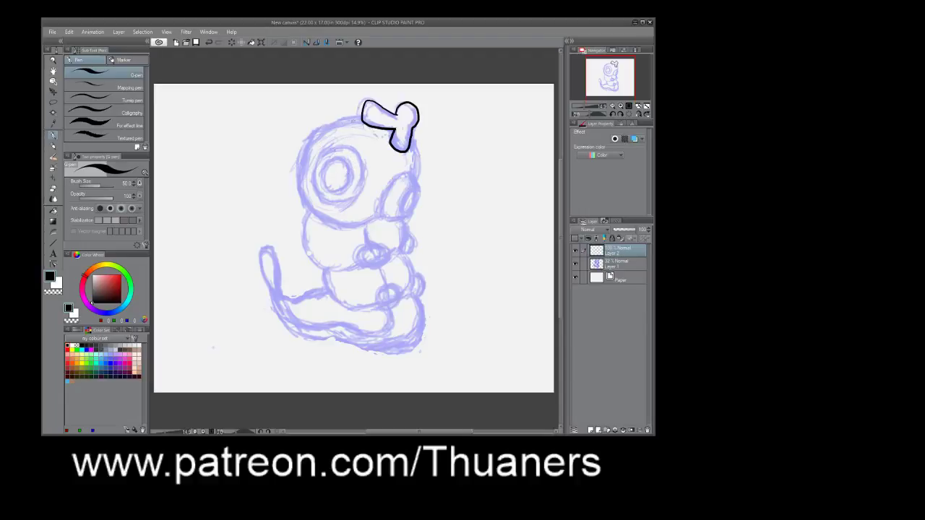
Ink the round head outline and the snout over the sketch, redrawing the snout's lower edge
mouse_move(359, 118)
left_mouse_down()
mouse_move(313, 142)
mouse_move(300, 193)
mouse_move(310, 211)
mouse_move(334, 223)
mouse_move(383, 215)
left_mouse_up()
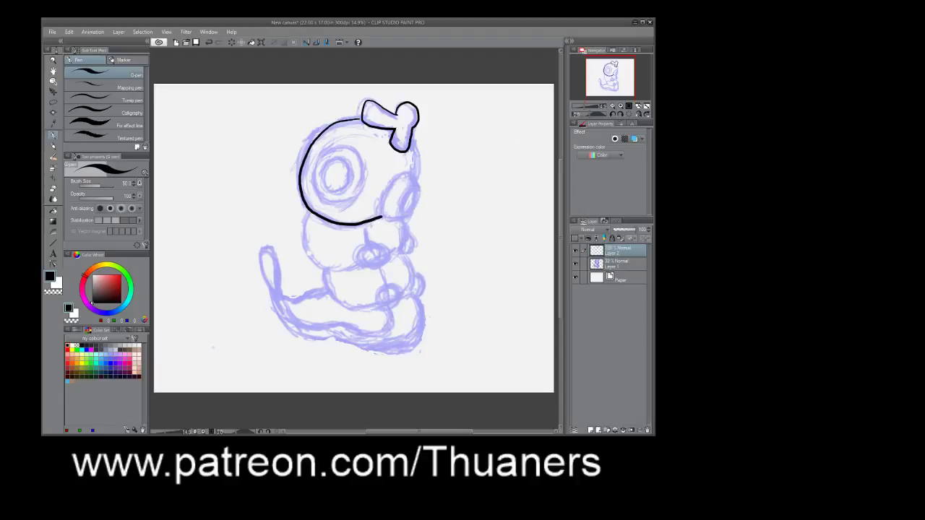
left_click_drag(382, 216, 406, 173)
left_click_drag(417, 169, 418, 143)
mouse_move(415, 173)
left_mouse_down()
mouse_move(397, 208)
mouse_move(402, 217)
mouse_move(413, 210)
mouse_move(417, 193)
mouse_move(382, 219)
left_mouse_up()
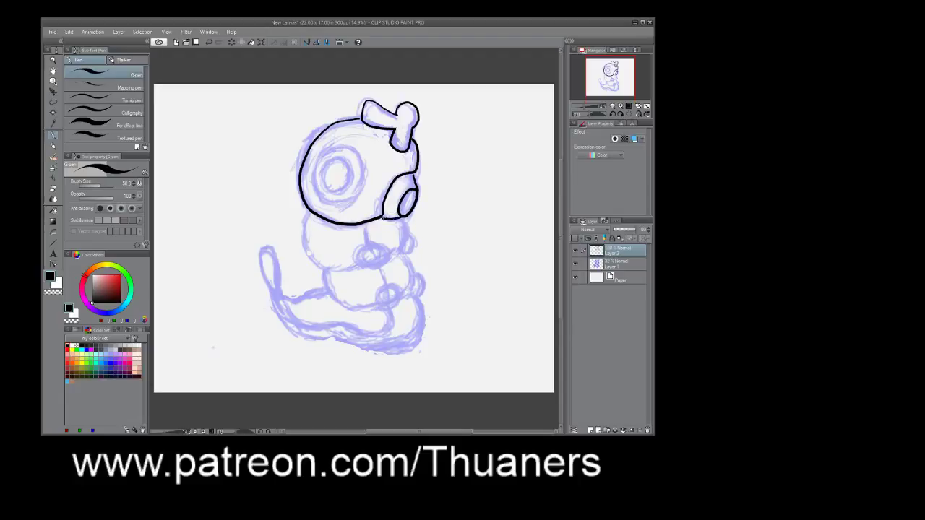
key("ctrl+z")
left_click_drag(384, 215, 403, 217)
key("ctrl+z")
left_click_drag(384, 217, 393, 217)
Ink the two upper feet and the contours of the upper body segment below the head
mouse_move(305, 219)
left_mouse_down()
mouse_move(311, 261)
mouse_move(354, 266)
left_mouse_up()
key("ctrl+z")
mouse_move(361, 253)
left_mouse_down()
mouse_move(373, 239)
mouse_move(389, 247)
mouse_move(382, 264)
mouse_move(363, 259)
left_mouse_up()
mouse_move(401, 251)
left_mouse_down()
mouse_move(411, 233)
mouse_move(414, 251)
mouse_move(402, 254)
left_mouse_up()
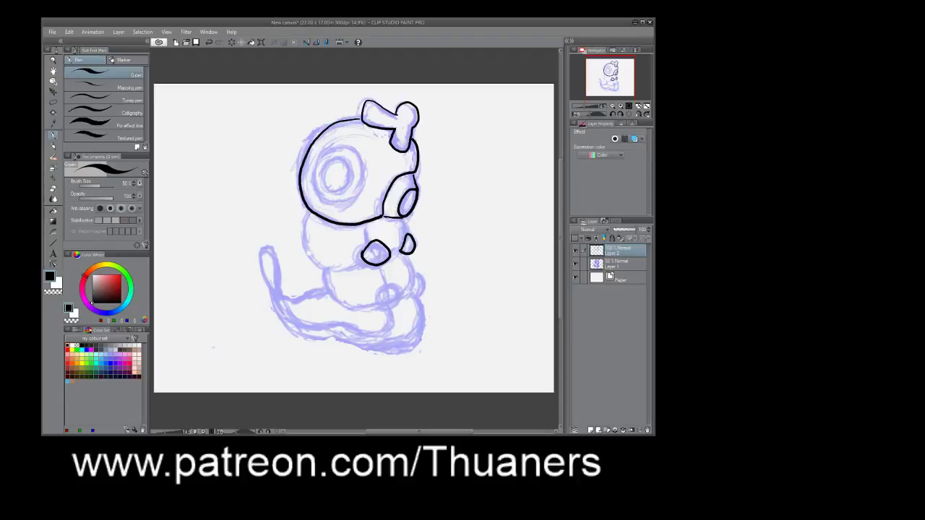
left_click_drag(400, 215, 401, 252)
left_click_drag(363, 222, 375, 243)
mouse_move(311, 215)
left_mouse_down()
mouse_move(317, 262)
mouse_move(366, 265)
left_mouse_up()
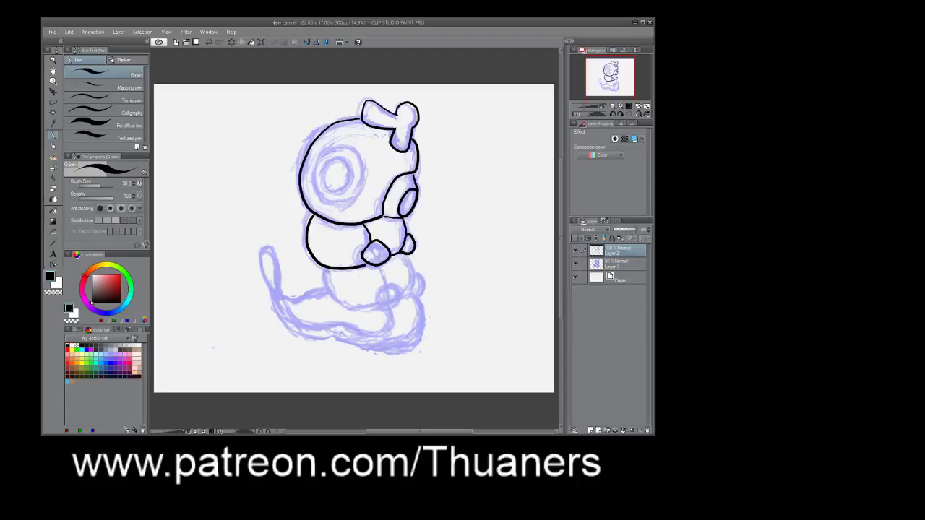
Ink the second body segment with its two small feet and belly line
mouse_move(326, 266)
left_mouse_down()
mouse_move(333, 298)
mouse_move(357, 306)
mouse_move(377, 303)
mouse_move(381, 289)
mouse_move(385, 299)
mouse_move(395, 289)
mouse_move(399, 302)
mouse_move(385, 284)
left_mouse_up()
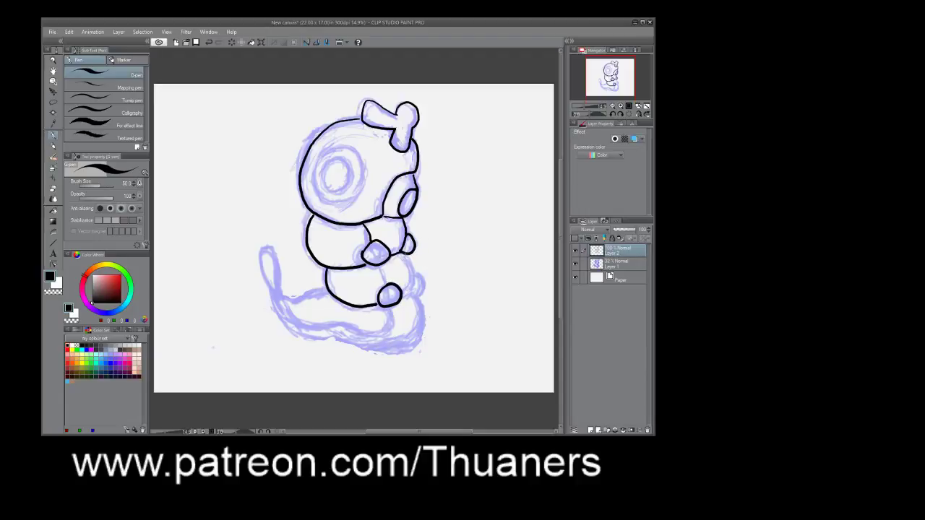
mouse_move(401, 251)
left_mouse_down()
mouse_move(415, 297)
mouse_move(424, 281)
mouse_move(415, 273)
mouse_move(410, 291)
left_mouse_up()
left_click_drag(376, 265, 384, 286)
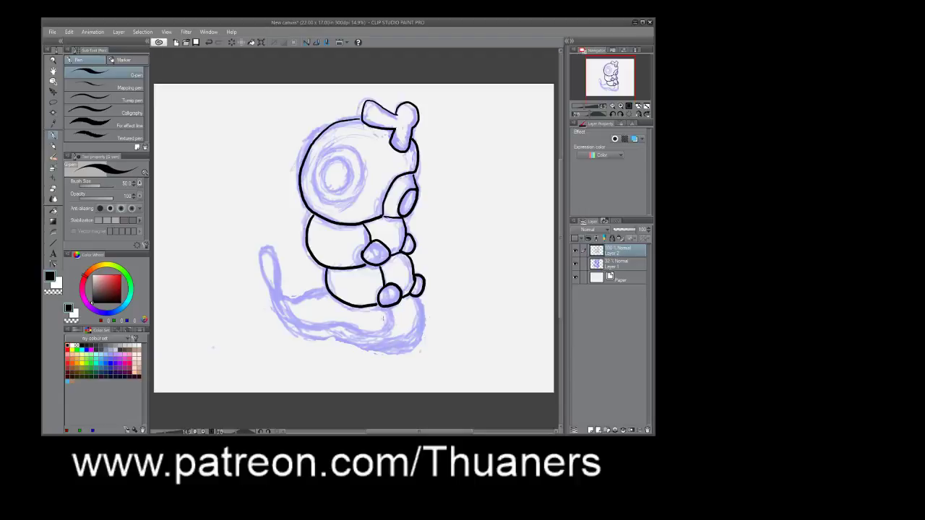
Ink the tail section's belly line, upper edge and raised tip, and try its outer underside contour
mouse_move(391, 308)
left_mouse_down()
mouse_move(391, 325)
mouse_move(372, 335)
mouse_move(299, 316)
left_mouse_up()
key("ctrl+z")
mouse_move(390, 308)
left_mouse_down()
mouse_move(389, 329)
mouse_move(375, 334)
mouse_move(312, 327)
mouse_move(278, 295)
left_mouse_up()
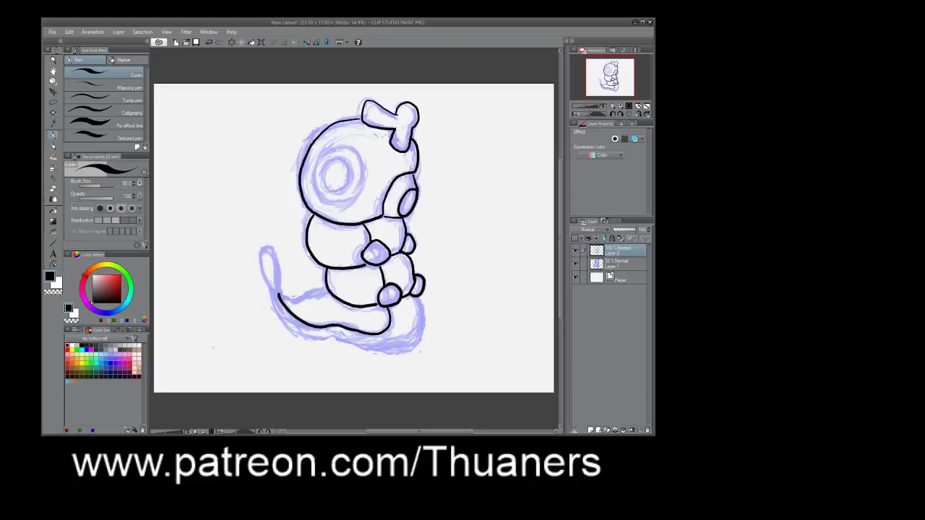
mouse_move(279, 290)
left_mouse_down()
mouse_move(302, 303)
mouse_move(326, 294)
left_mouse_up()
mouse_move(278, 293)
left_mouse_down()
mouse_move(265, 285)
mouse_move(263, 251)
mouse_move(274, 253)
mouse_move(289, 296)
left_mouse_up()
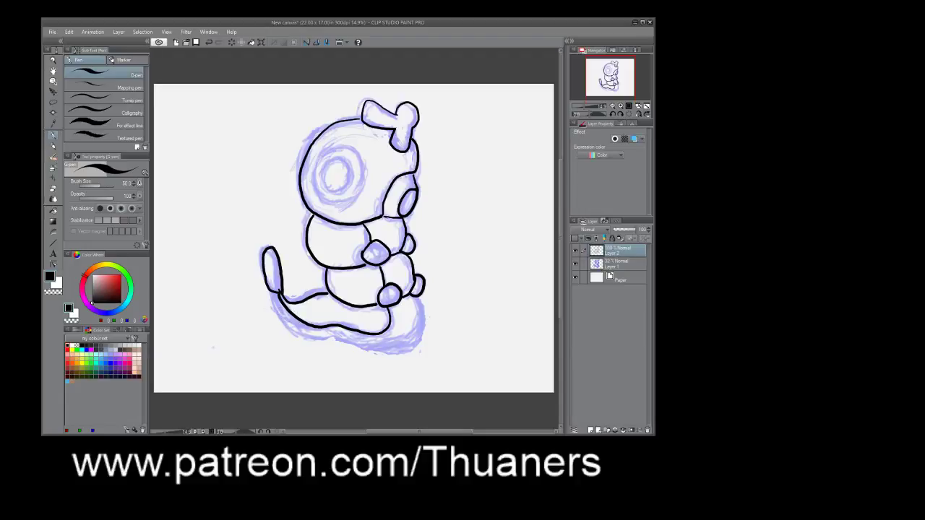
mouse_move(273, 295)
left_mouse_down()
mouse_move(293, 330)
mouse_move(381, 351)
mouse_move(406, 344)
mouse_move(419, 320)
mouse_move(409, 292)
left_mouse_up()
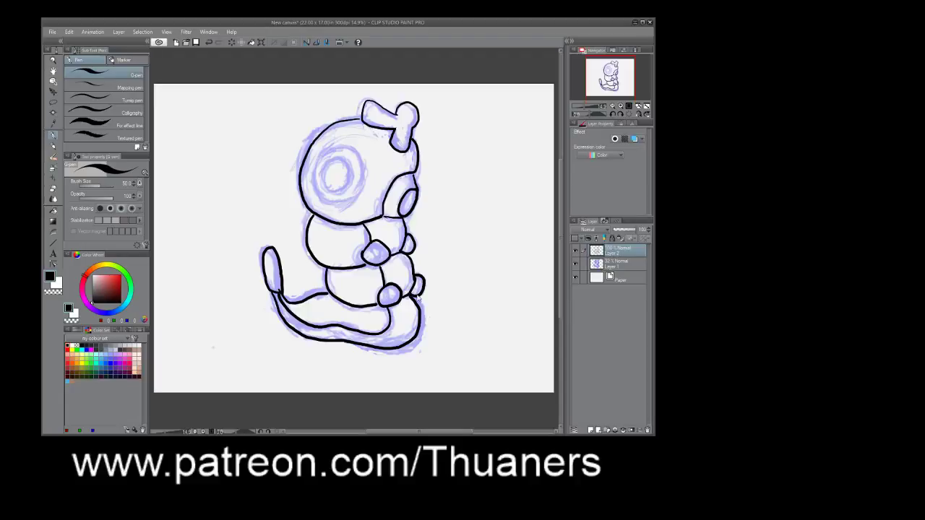
key("ctrl+z")
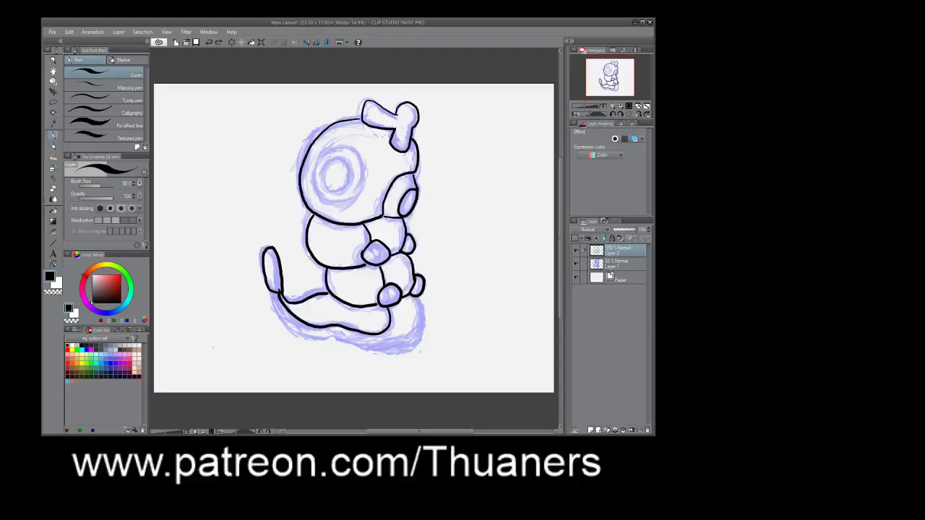
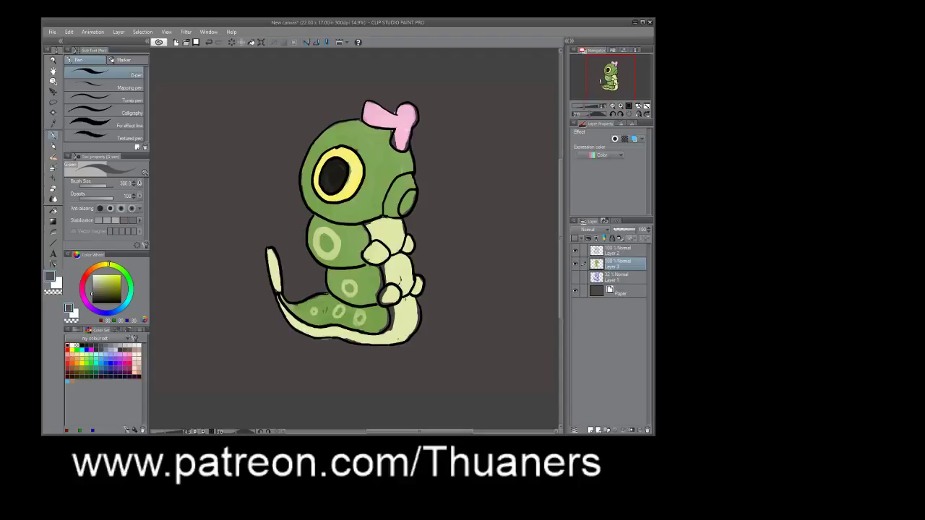
left_click_drag(325, 295, 327, 327)
key("ctrl+z")
key("ctrl+z")
key("ctrl+z")
key("ctrl+z")
left_click_drag(336, 311, 338, 312)
Draw black segment lines across the tail and the lower belly with the G-pen at brush size 50
left_click(69, 345)
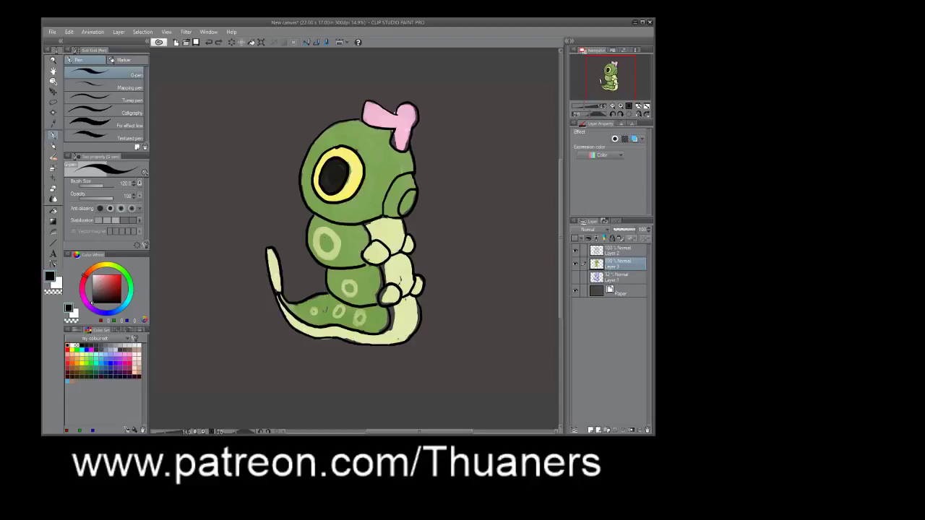
left_click_drag(328, 292, 330, 328)
key("ctrl+z")
left_click_drag(323, 312, 325, 328)
key("ctrl+z")
left_click_drag(325, 292, 325, 338)
left_click_drag(351, 317, 353, 339)
left_click_drag(372, 307, 392, 343)
left_click_drag(391, 322, 421, 312)
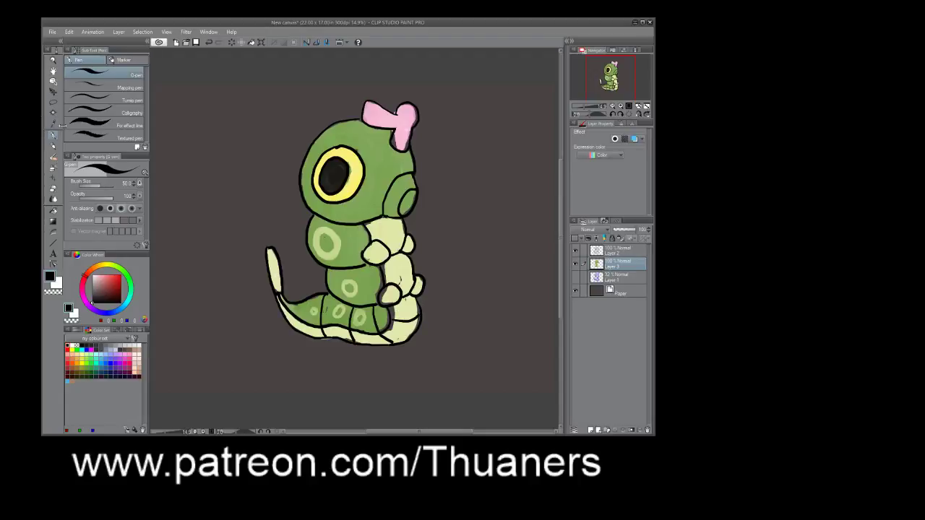
Touch up the middle belly segment with the Soft airbrush in the belly's sampled pale yellow-green
left_click_drag(64, 159, 60, 164)
left_click(51, 169)
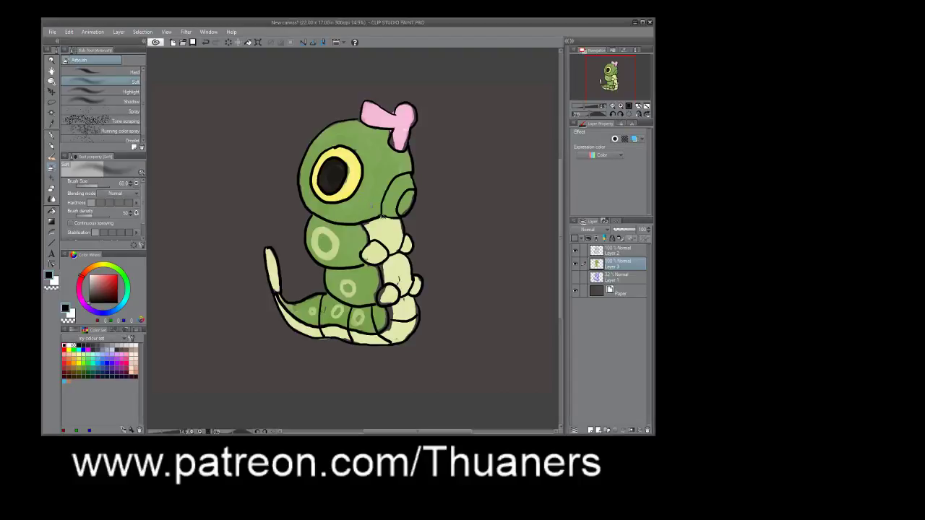
left_click(391, 230, "alt")
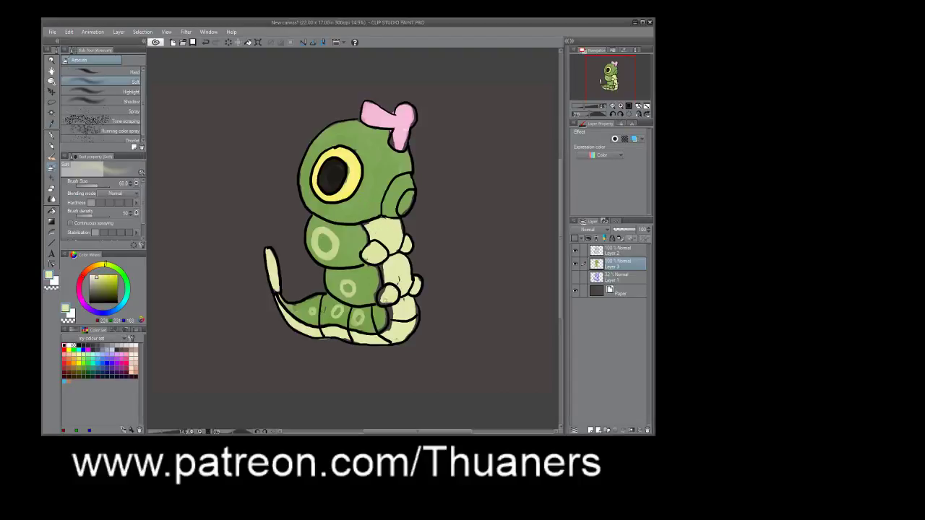
left_click_drag(394, 277, 396, 276)
Add a new layer above the colour layer and shade the antenna's lower edges in darker pink with the Oil paint brush
key("ctrl+shift+n")
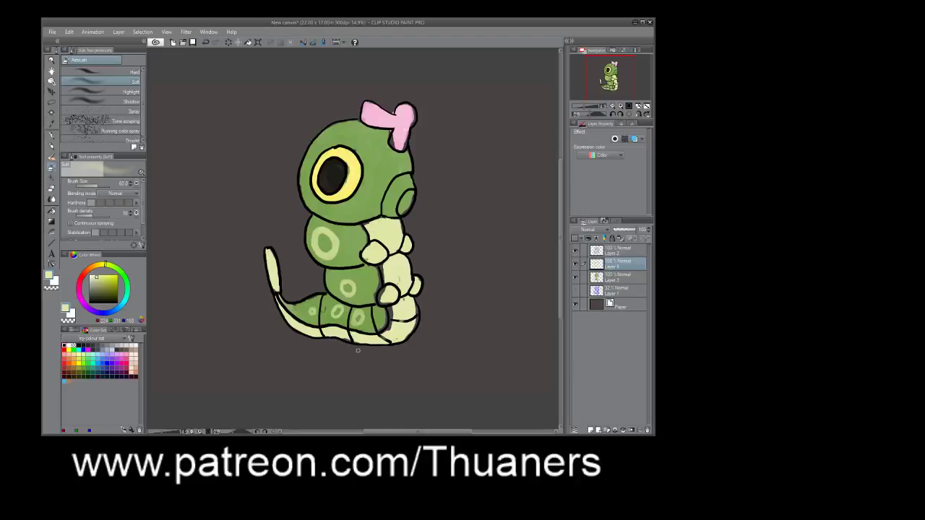
key("i")
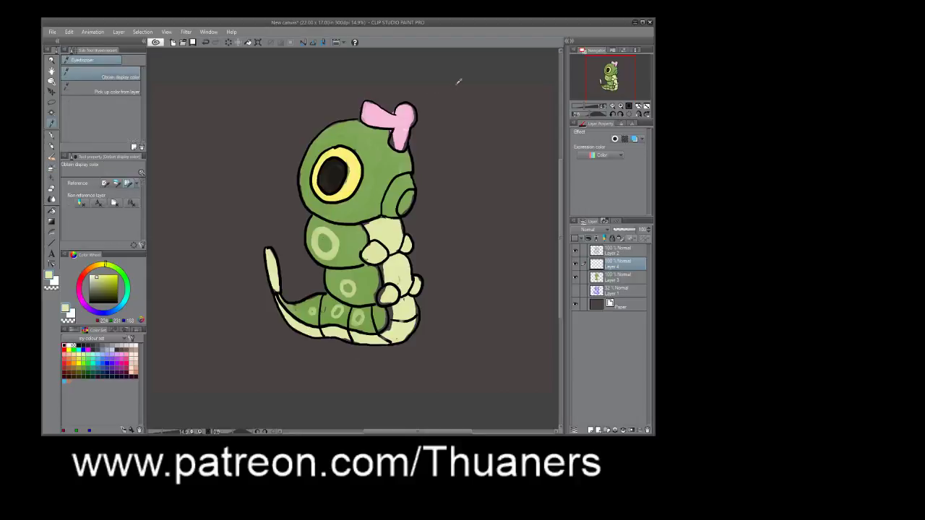
left_click(386, 116)
key("b")
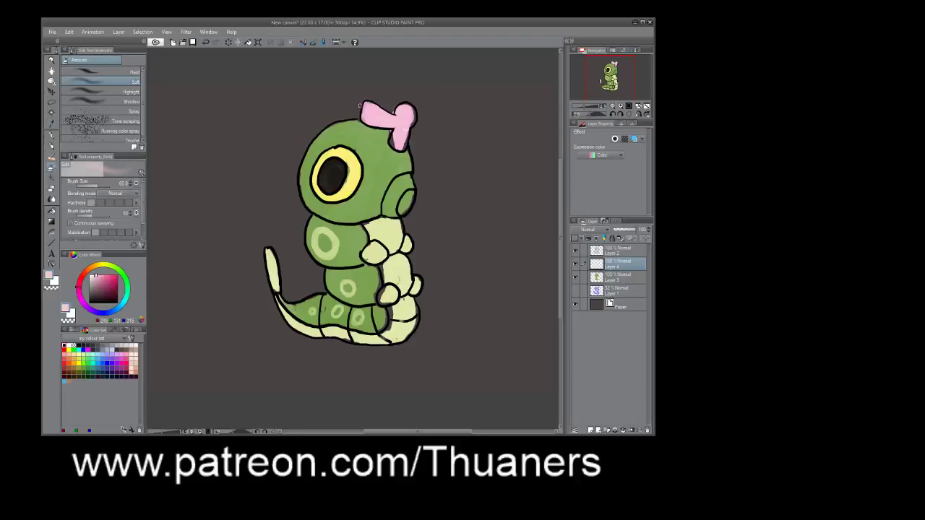
left_click(52, 157)
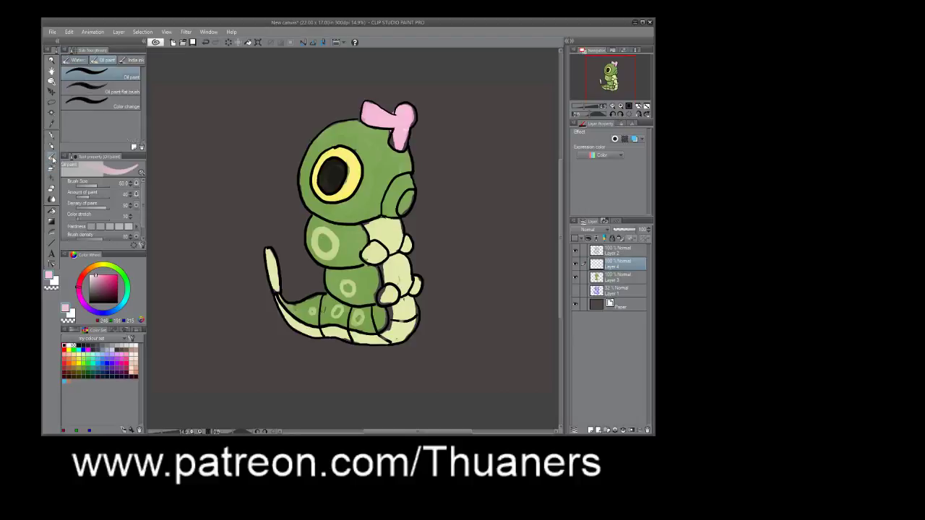
left_click(374, 114, "alt")
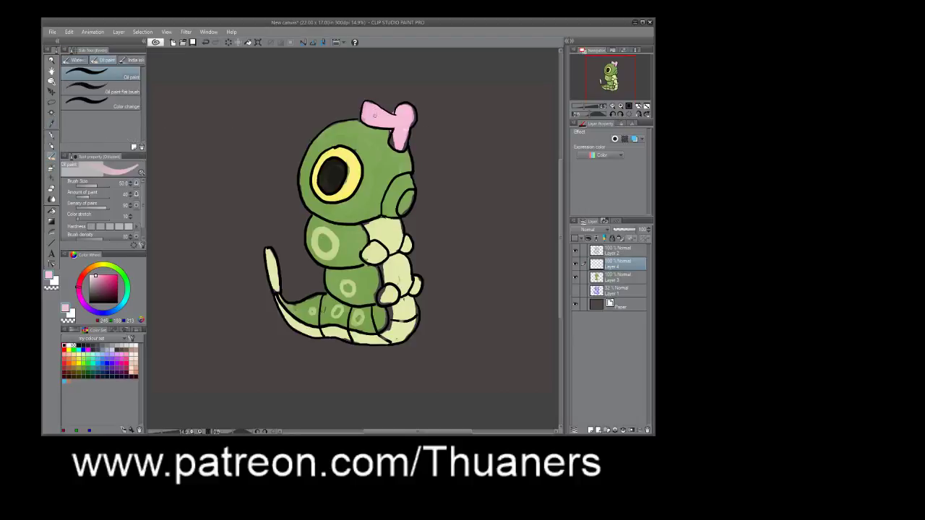
left_click(97, 287)
left_click_drag(98, 287, 102, 280)
left_click_drag(372, 123, 365, 122)
key("ctrl+z")
left_click_drag(106, 276, 105, 276)
mouse_move(381, 125)
left_mouse_down()
mouse_move(361, 120)
mouse_move(396, 122)
mouse_move(395, 144)
mouse_move(394, 136)
left_mouse_up()
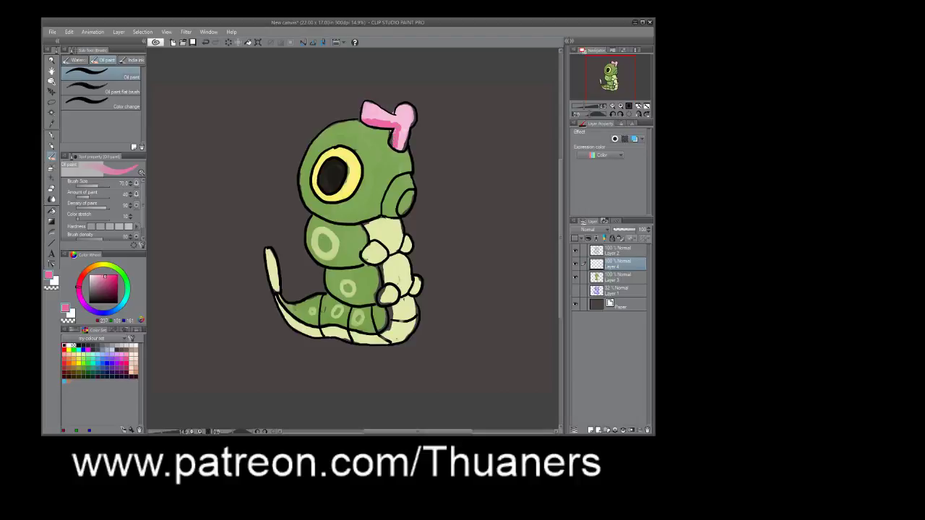
left_click_drag(403, 149, 385, 128)
mouse_move(365, 115)
left_mouse_down()
mouse_move(363, 105)
mouse_move(373, 106)
left_mouse_up()
key("ctrl+z")
key("ctrl+z")
key("ctrl+z")
key("ctrl+z")
key("ctrl+z")
key("ctrl+z")
key("ctrl+z")
key("ctrl+z")
Paint light pink and near-white highlights on the antenna with the Star A decoration brush
left_click(51, 176)
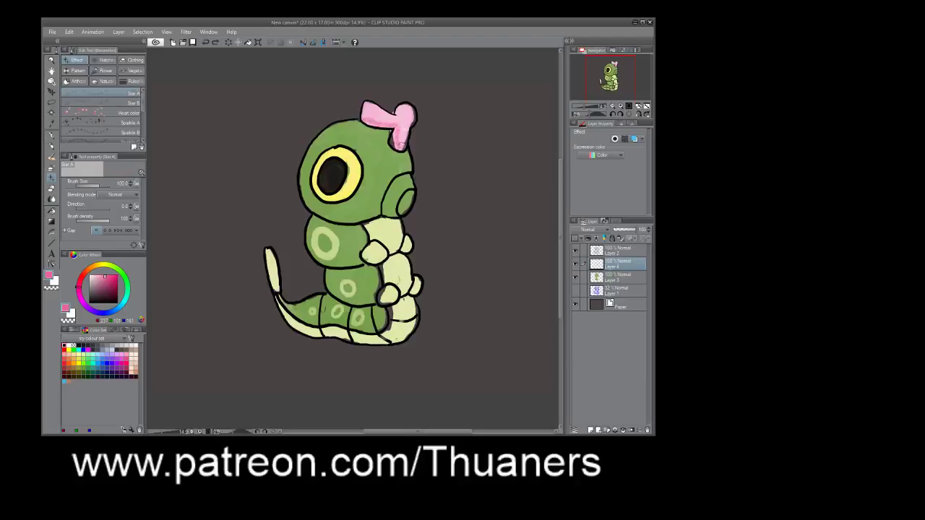
mouse_move(366, 109)
left_mouse_down()
mouse_move(401, 126)
mouse_move(398, 139)
mouse_move(412, 111)
mouse_move(406, 126)
left_mouse_up()
left_click_drag(93, 278, 94, 276)
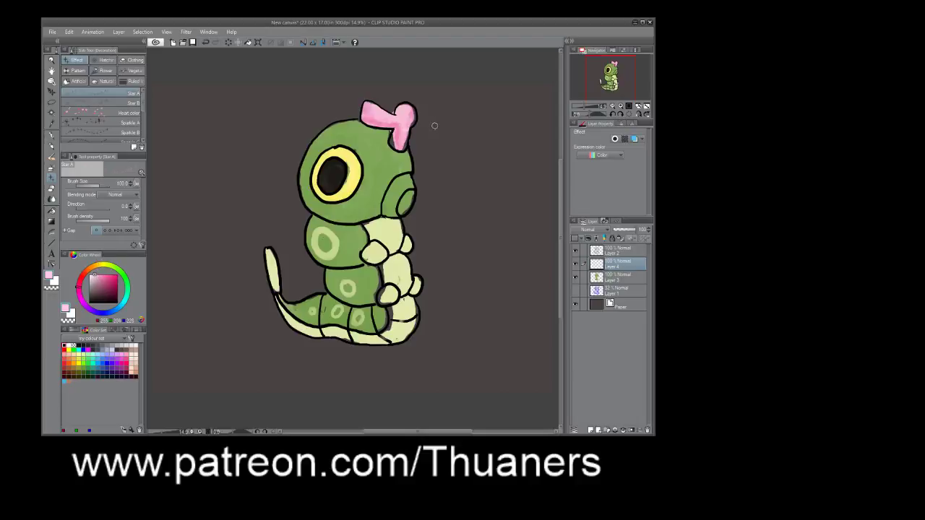
left_click_drag(397, 110, 372, 111)
left_click(91, 274)
mouse_move(372, 110)
left_mouse_down()
mouse_move(371, 118)
mouse_move(366, 106)
mouse_move(388, 118)
mouse_move(397, 108)
mouse_move(412, 114)
mouse_move(382, 119)
left_mouse_up()
Paint a white highlight on the upper part of the black pupil
key("i")
left_click(336, 177)
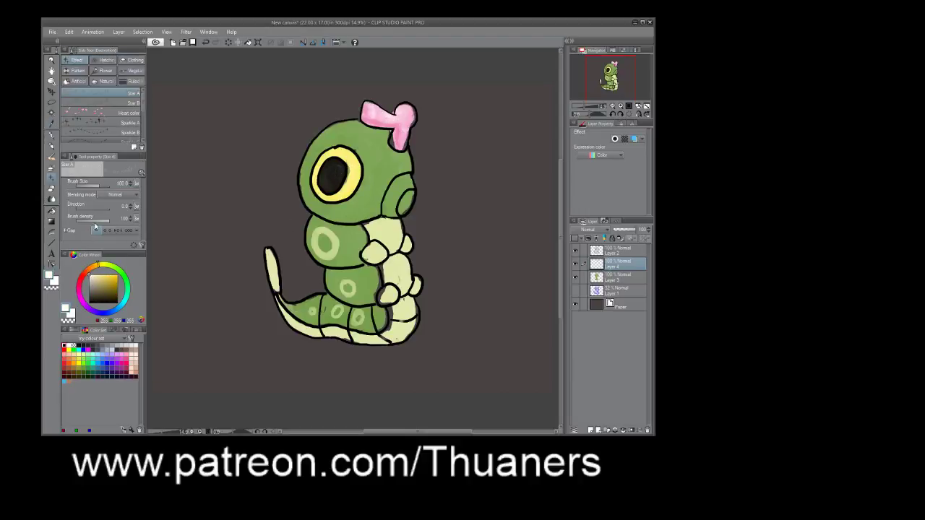
left_click_drag(334, 168, 333, 167)
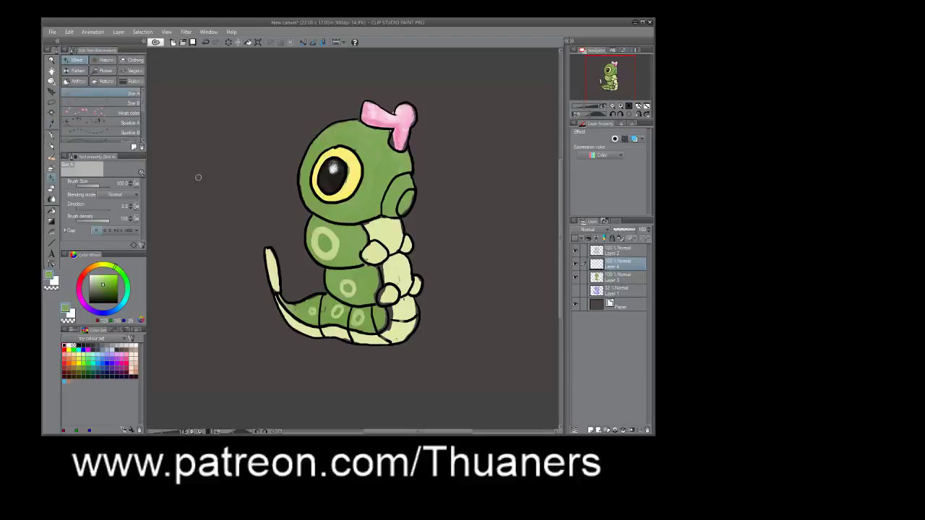
Choose a very pale green and paint highlights along the head's upper and outer edge beside the eye
left_click(92, 276)
left_click_drag(92, 276, 93, 273)
mouse_move(318, 139)
left_mouse_down()
mouse_move(299, 175)
mouse_move(329, 127)
left_mouse_up()
left_click_drag(302, 175, 310, 169)
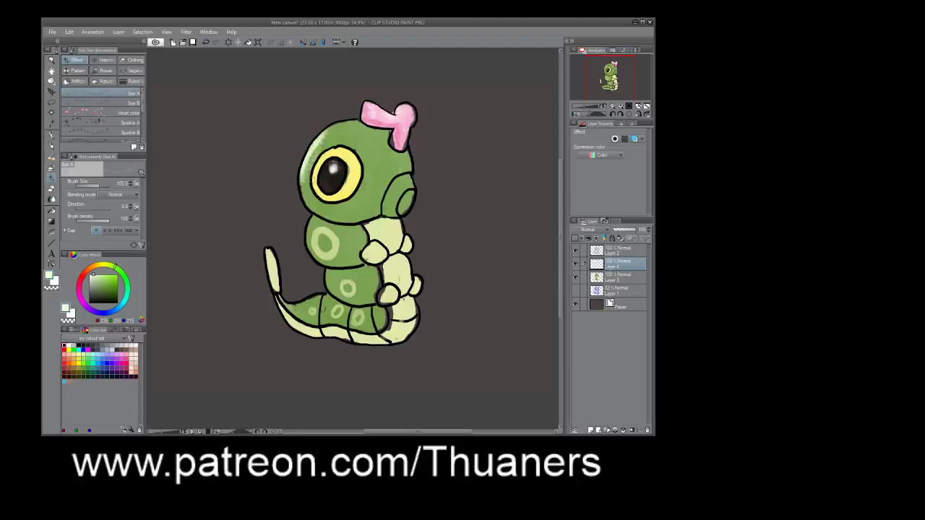
Highlight the upper body segment and the tail's top edge in pale green, and sample the body's mid green
mouse_move(308, 227)
left_mouse_down()
mouse_move(312, 215)
mouse_move(310, 234)
left_mouse_up()
mouse_move(304, 300)
left_mouse_down()
mouse_move(322, 296)
mouse_move(289, 305)
mouse_move(327, 295)
left_mouse_up()
key("ctrl+z")
key("ctrl+z")
left_click_drag(303, 301, 296, 301)
left_click(354, 241, "alt")
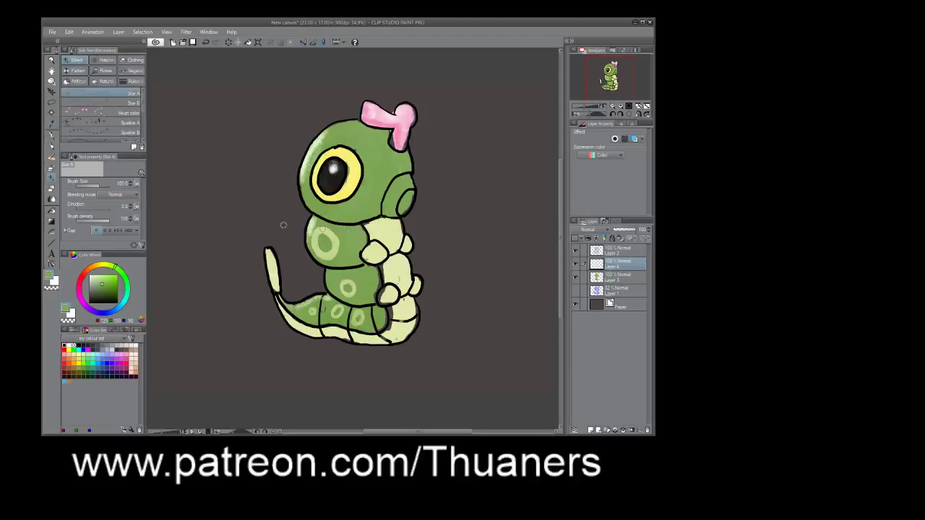
Choose a darker green and shade the head's lower edge and the green body segments
left_click(103, 289)
left_click_drag(104, 287, 112, 288)
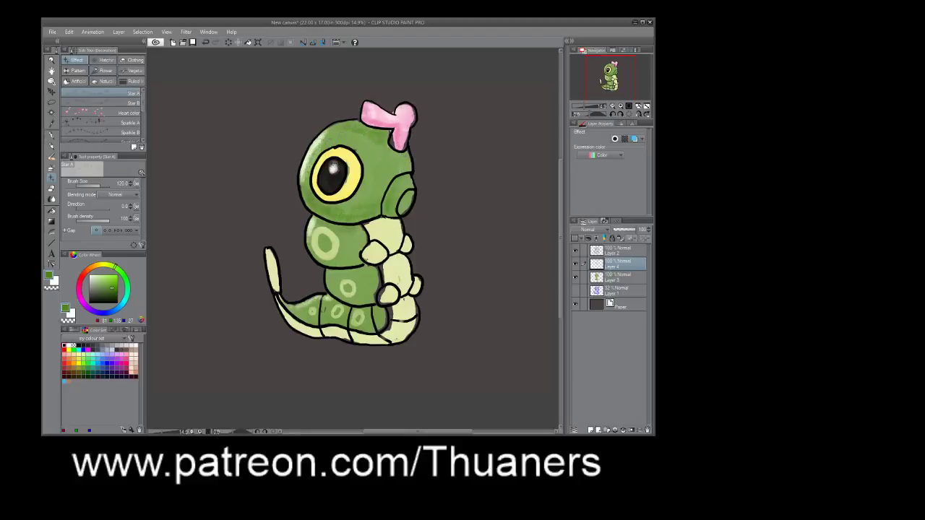
left_click_drag(340, 290, 338, 301)
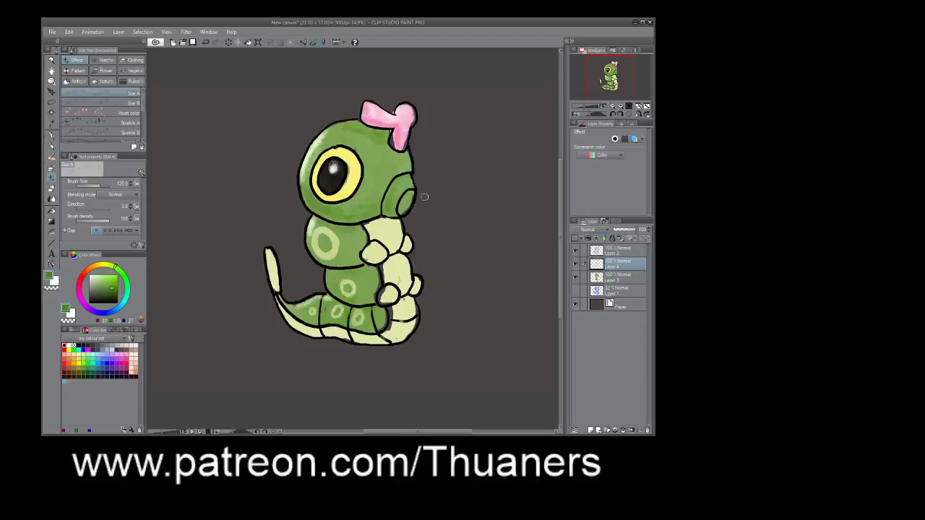
Sample the belly's pale yellow-green, darken it to a muted olive, and undo the first olive strokes on the belly
left_click(407, 242, "alt")
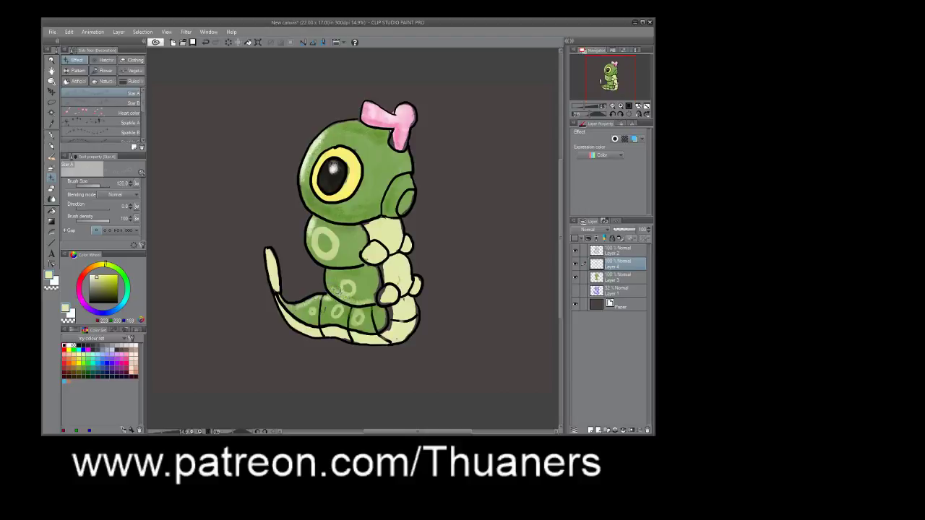
left_click(392, 231, "alt")
left_click(106, 282)
left_click_drag(106, 290, 105, 285)
key("ctrl+z")
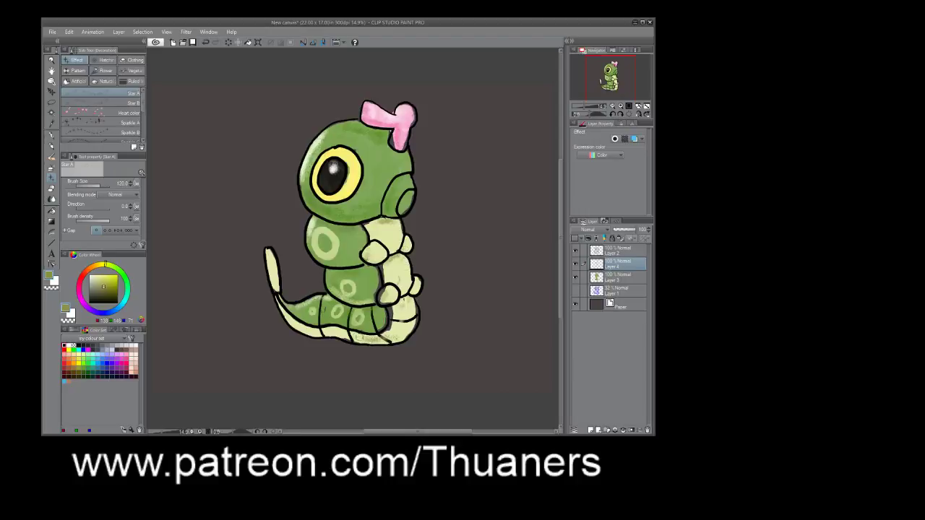
key("ctrl+z")
Shade the belly and tail tip in muted olive, merging the layer added for the shading into the layer below
key("ctrl+shift+n")
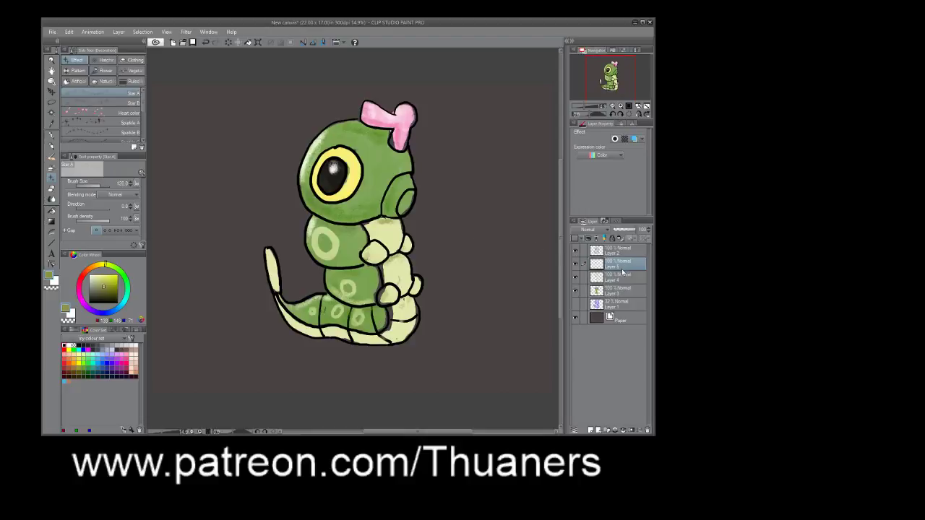
left_click_drag(618, 265, 618, 284)
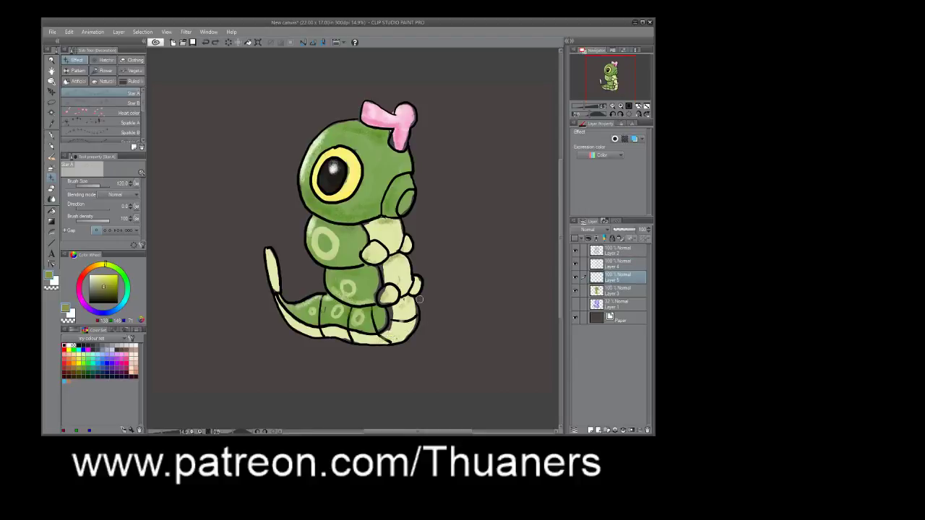
key("ctrl+]")
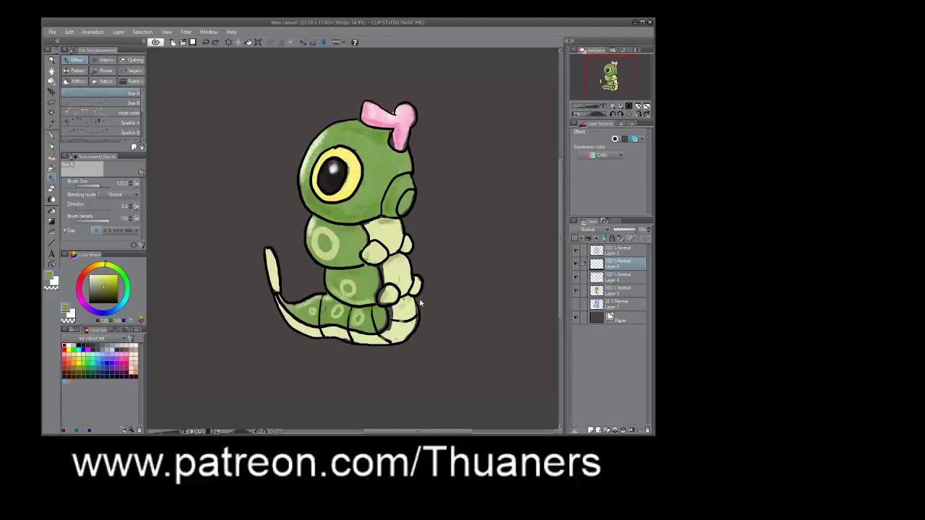
key("ctrl+e")
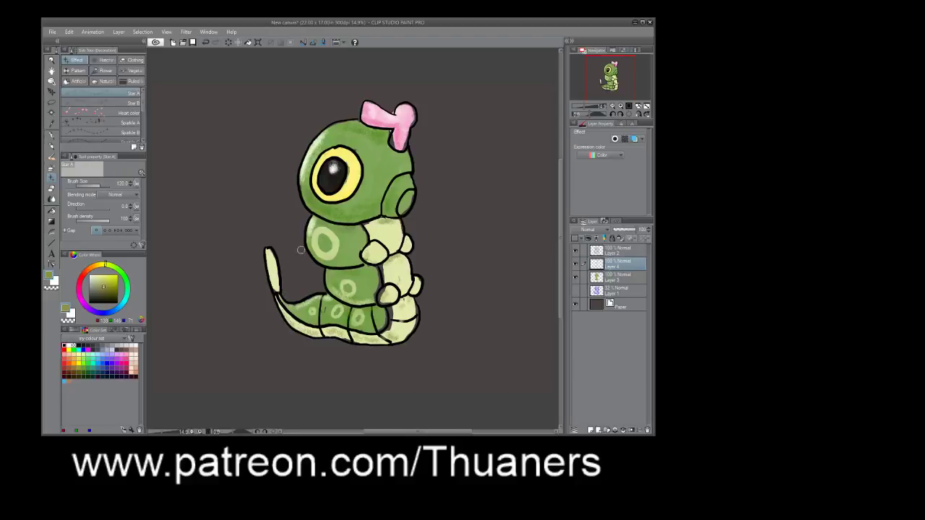
left_click_drag(266, 248, 275, 285)
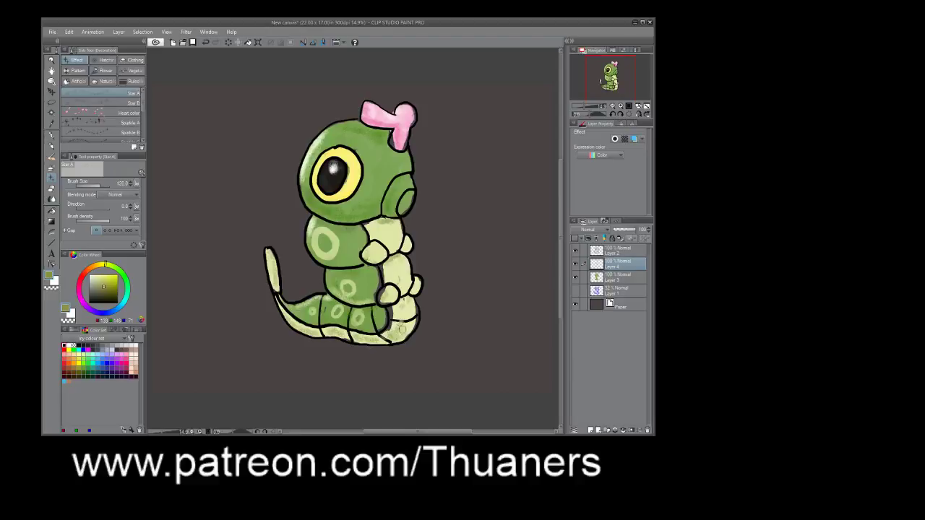
Add white highlights to the belly and tail tip, and pale green highlights to the cheek and the head beside it
left_click_drag(104, 281, 89, 273)
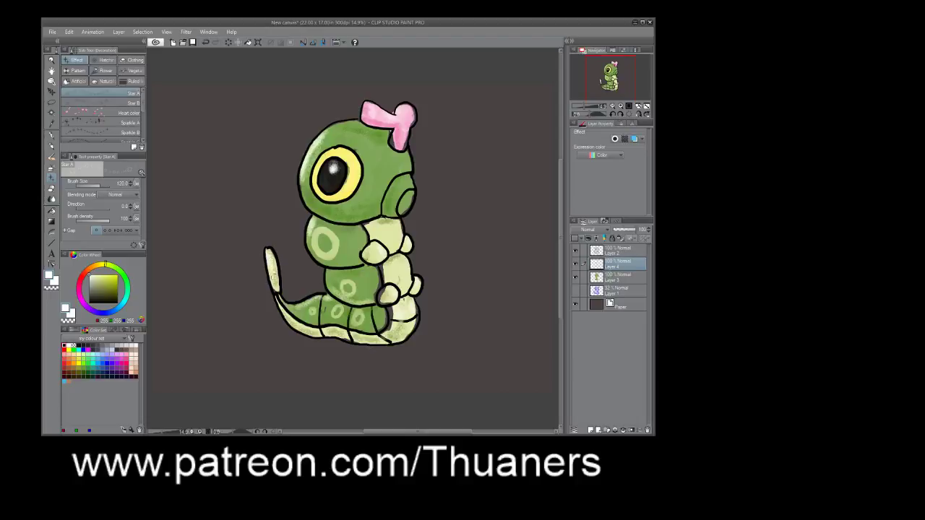
left_click(358, 178, "alt")
left_click_drag(103, 280, 99, 276)
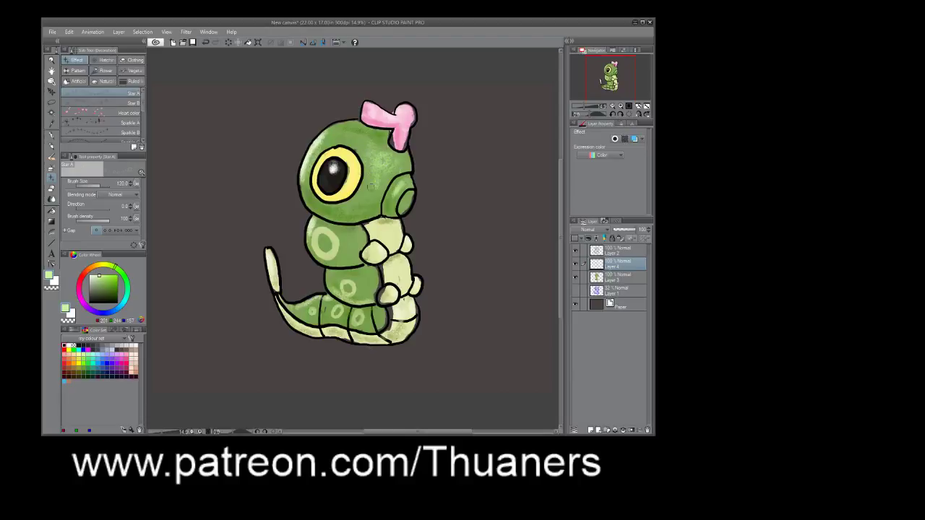
Sample the head's green and choose a darker green for shading the head between the eye and the cheek
key("i")
left_click(385, 140, "alt")
left_click(105, 291)
With the Oil paint brush and a pale green, draw a smiley face with two dot eyes and a curved mouth beside the caterpillar's head
left_click(52, 157)
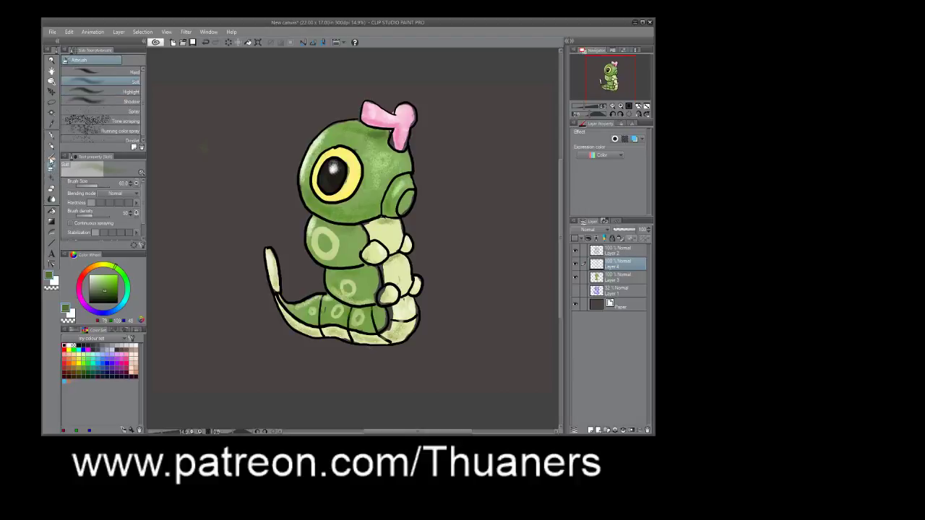
left_click(96, 280)
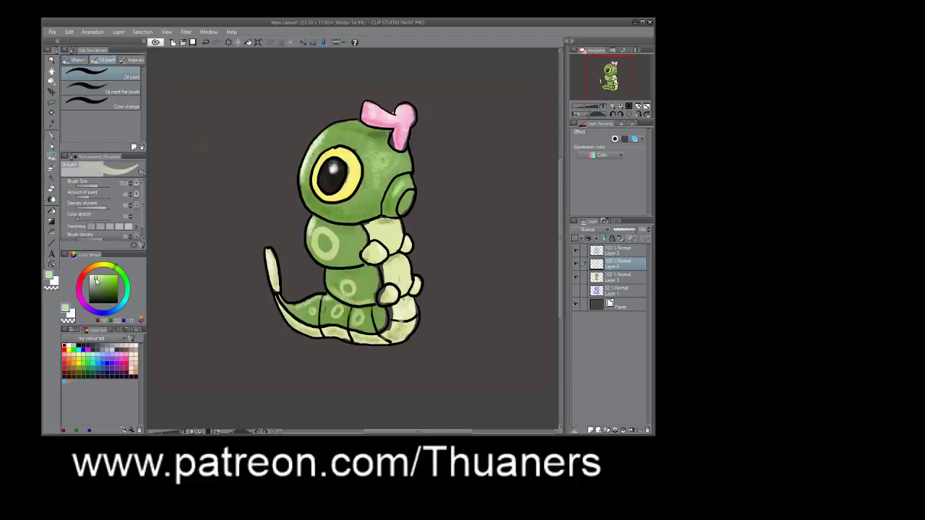
left_click(204, 148)
left_click(232, 134)
mouse_move(261, 135)
left_mouse_down()
mouse_move(265, 153)
mouse_move(211, 189)
mouse_move(205, 184)
left_mouse_up()
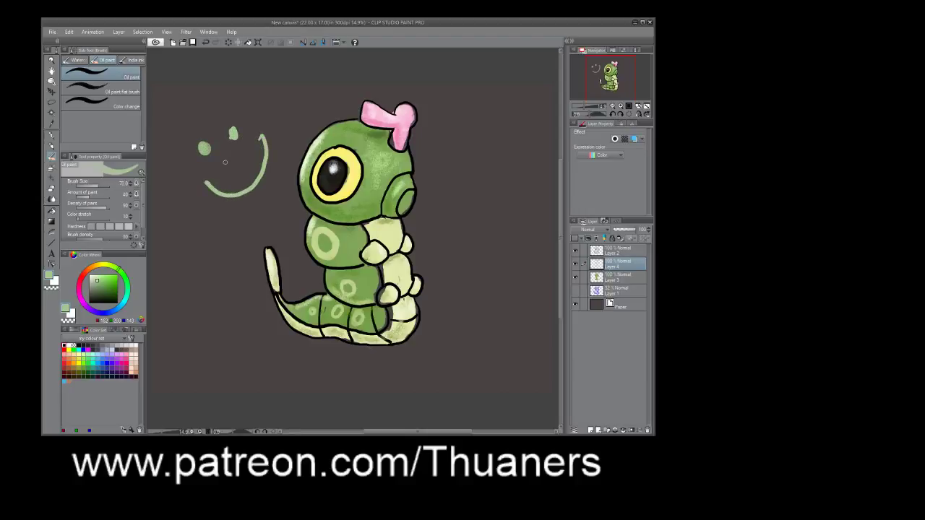